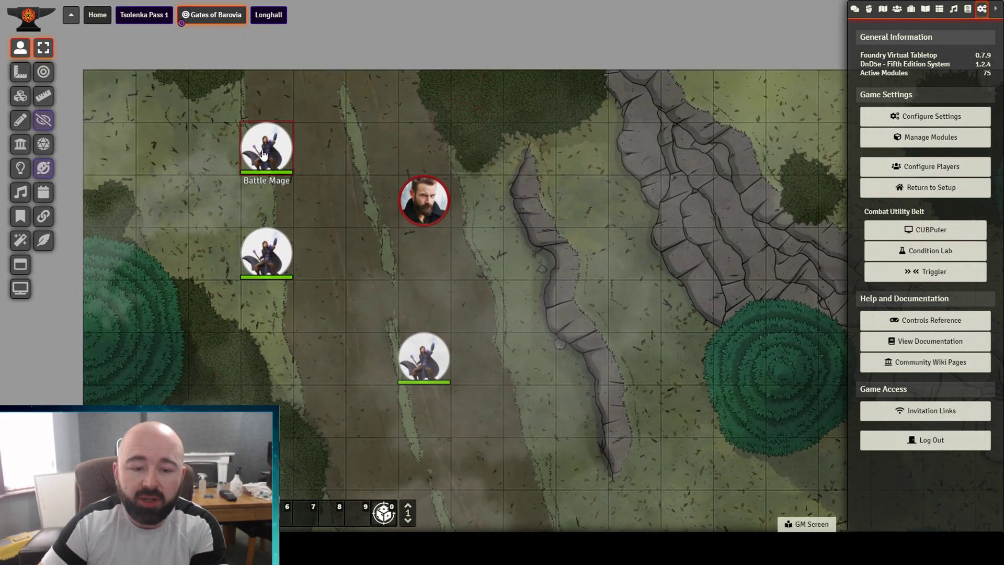
Add the three Battle Mage tokens and the Harry Human token to a combat encounter and show the encounter's combatants
left_click_drag(199, 110, 570, 461)
right_click(427, 203)
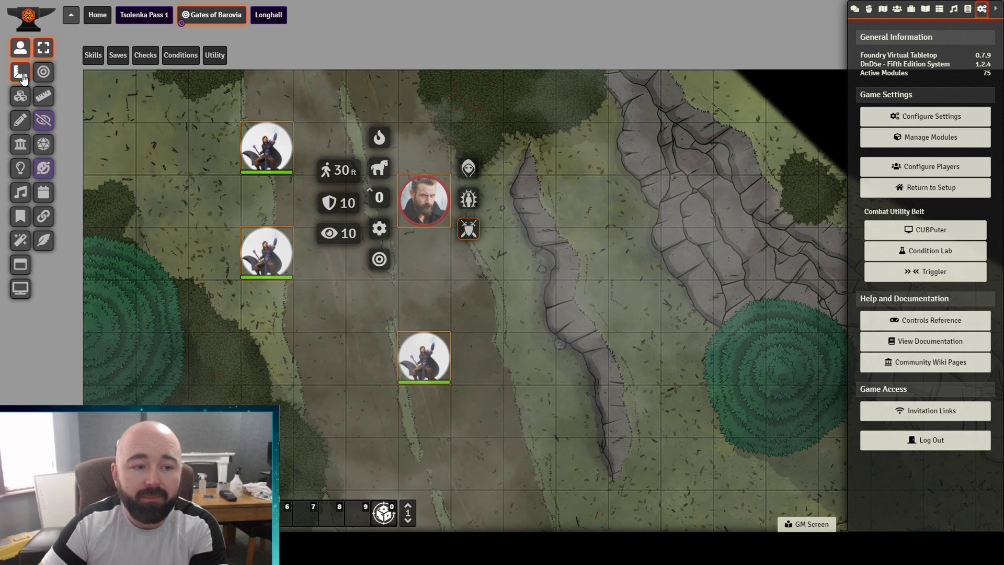
left_click(21, 49)
left_click(869, 9)
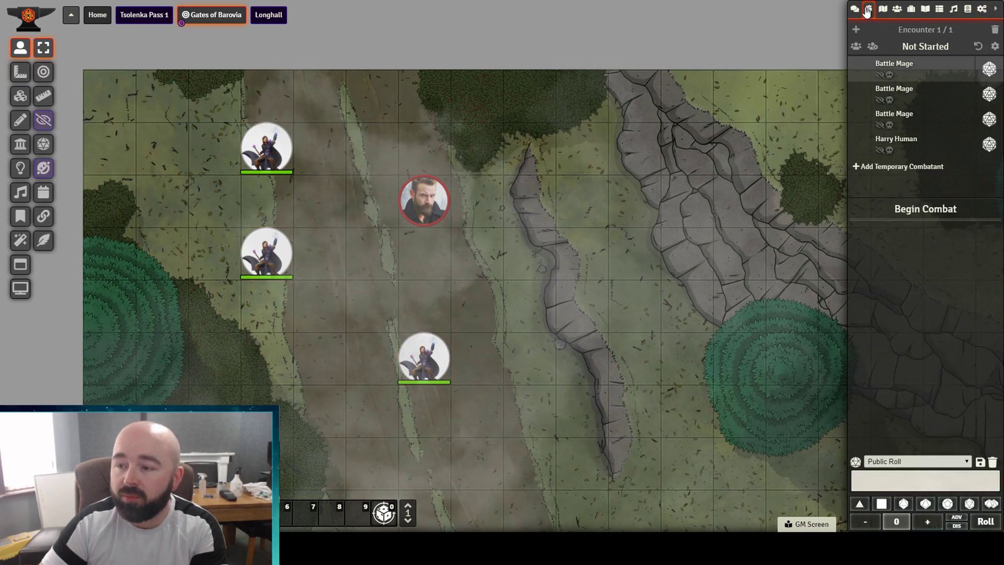
scroll(631, 253, "down", 3)
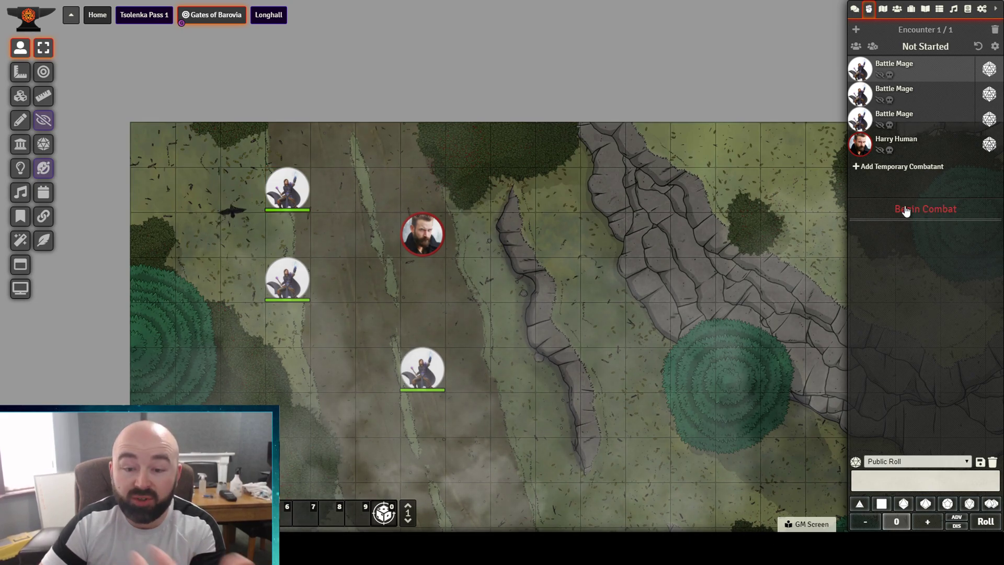
Roll initiative for the combatants, close the Battle Mage sheet and begin the combat
left_click(873, 48)
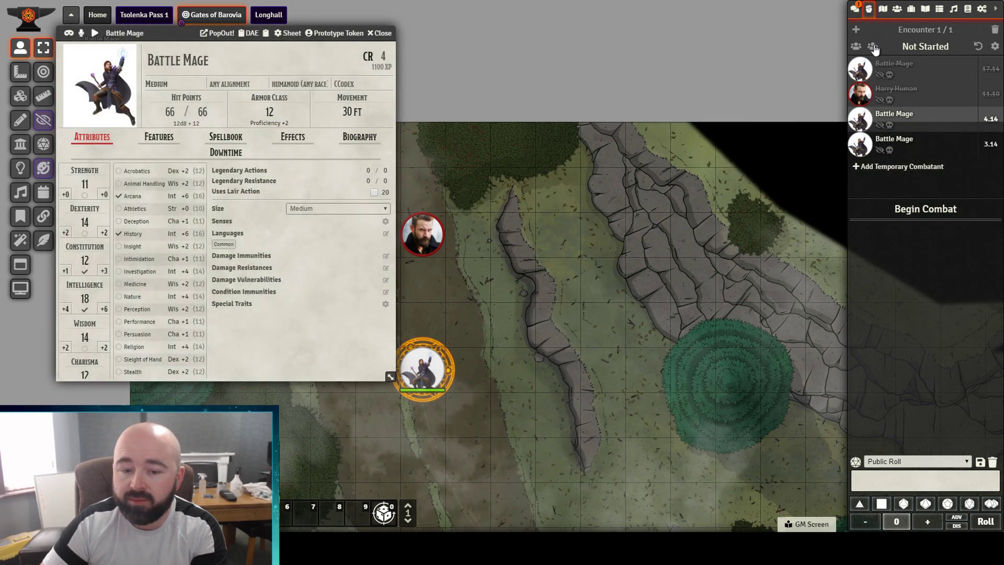
left_click(384, 34)
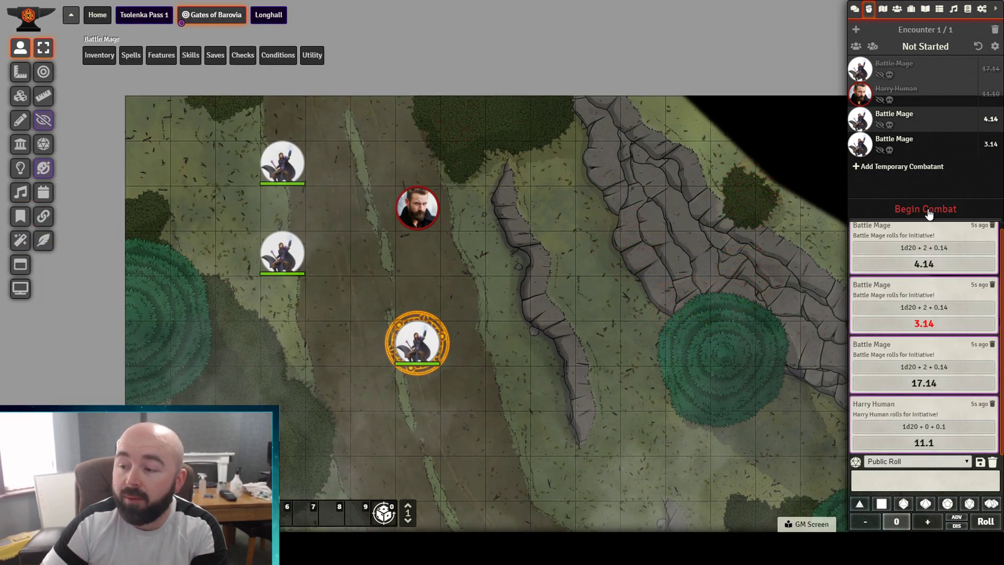
left_click(929, 209)
double_click(890, 62)
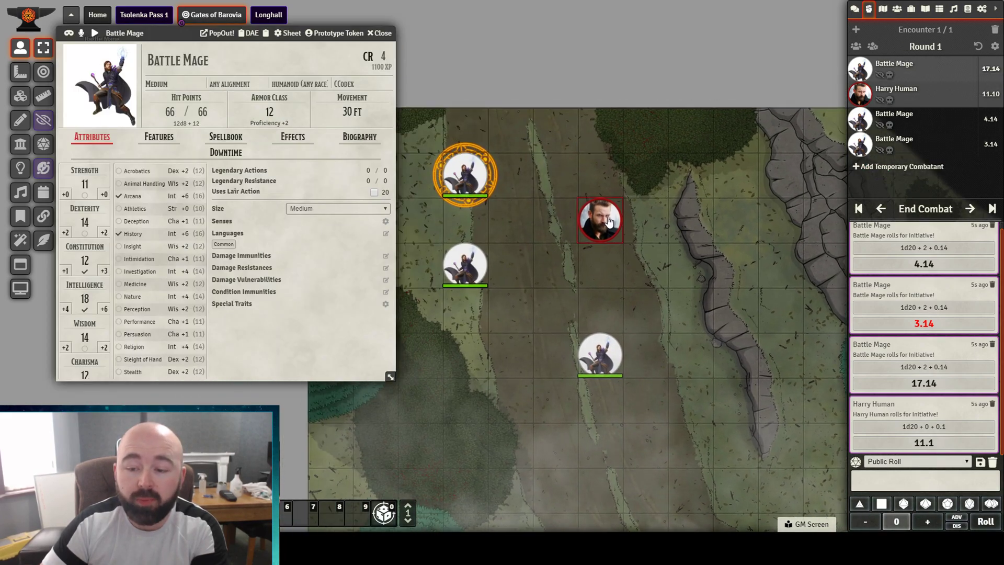
Target Harry Human with the active Battle Mage's Fire Bolt cantrip, making normal attack and damage rolls
right_click(606, 222)
left_click(562, 257)
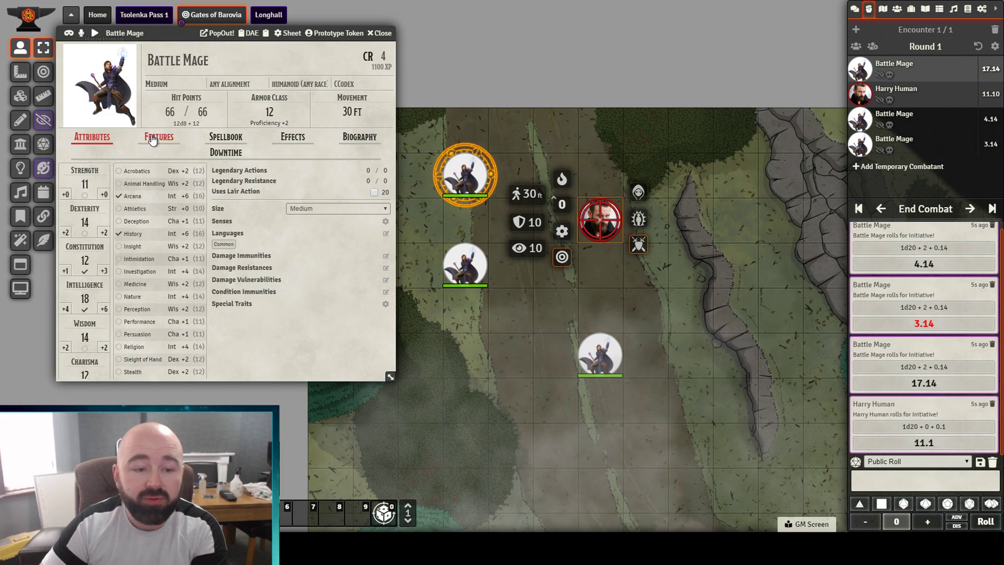
left_click(225, 136)
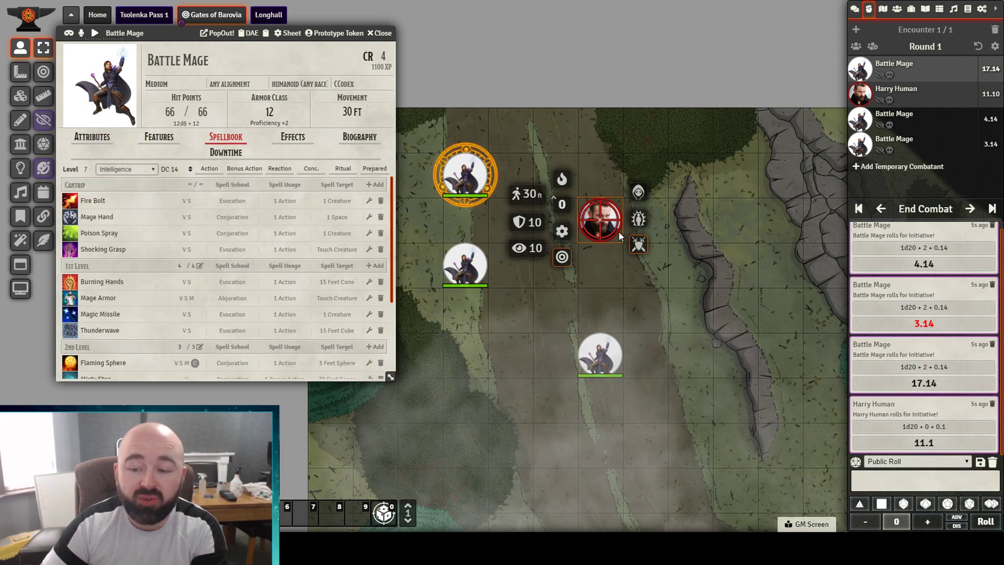
scroll(144, 282, "down", 1)
scroll(145, 282, "up", 2)
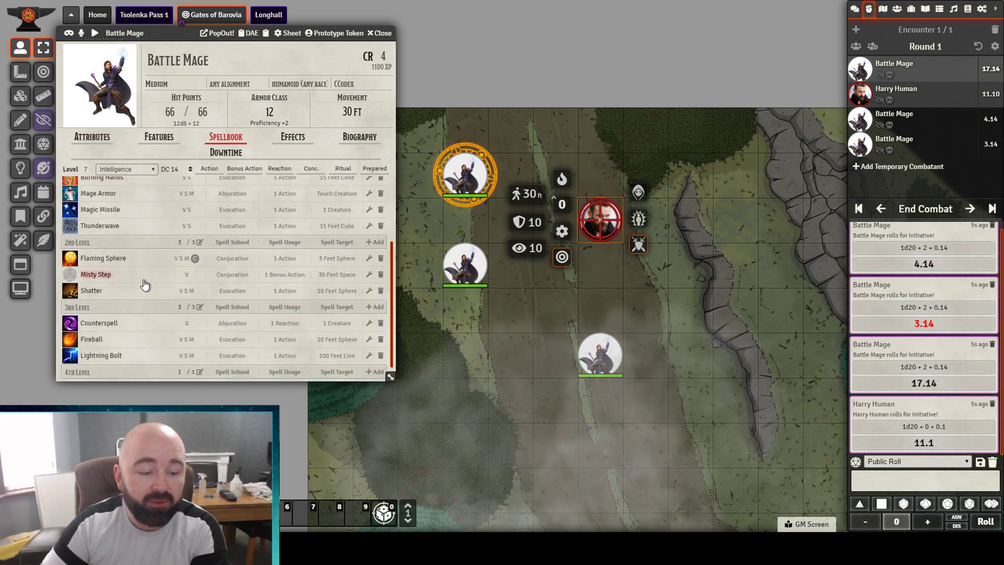
left_click(72, 202)
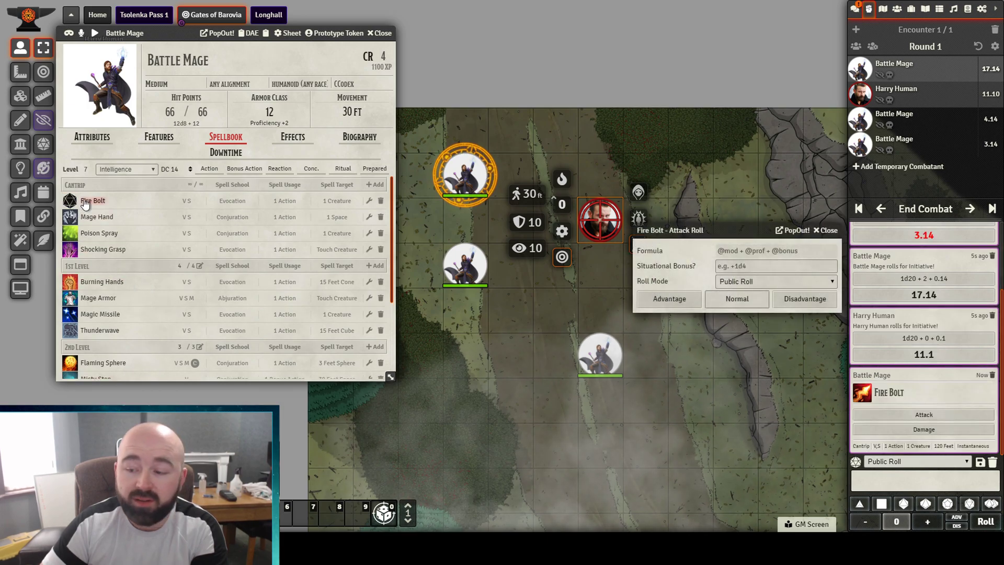
left_click(742, 297)
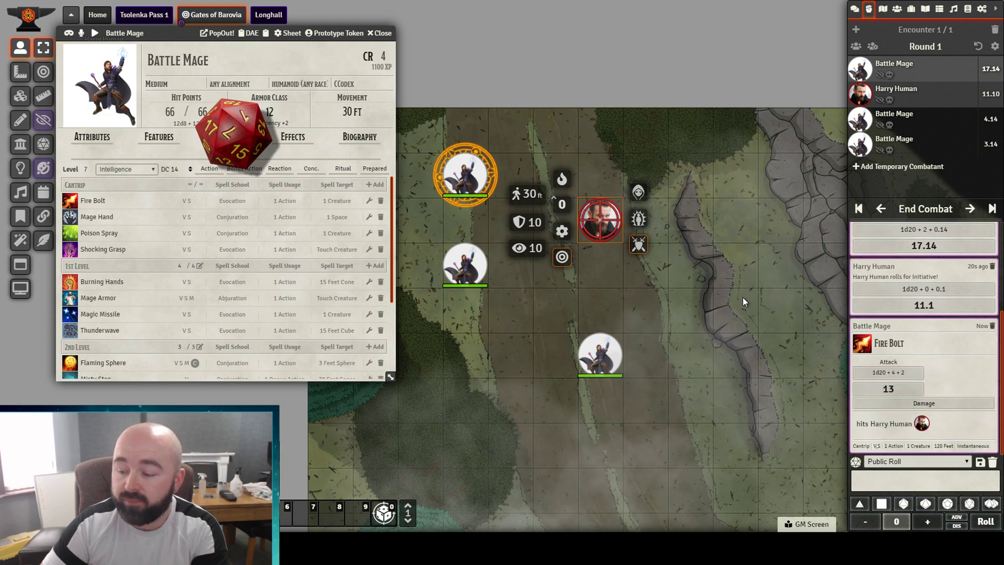
left_click(930, 402)
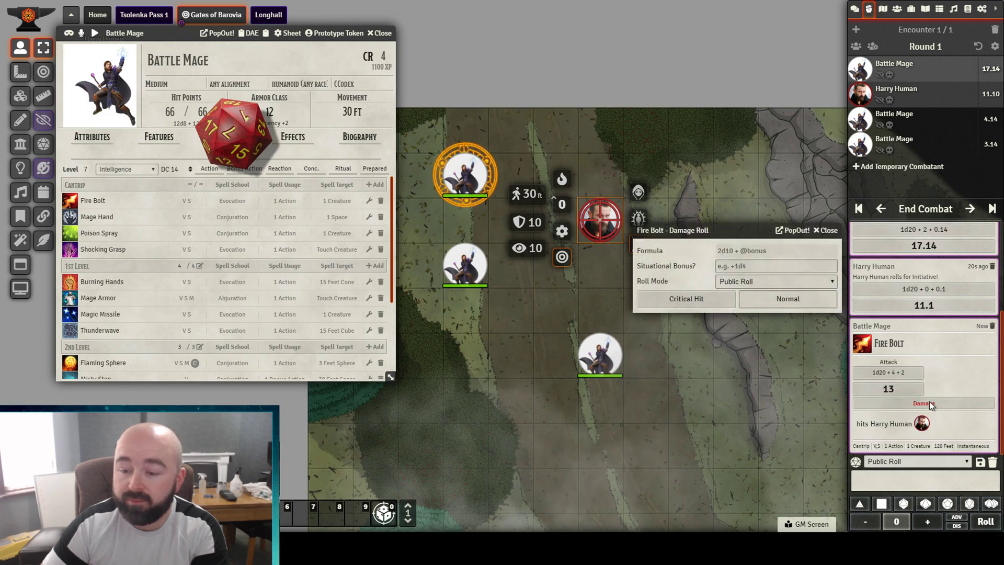
left_click(782, 301)
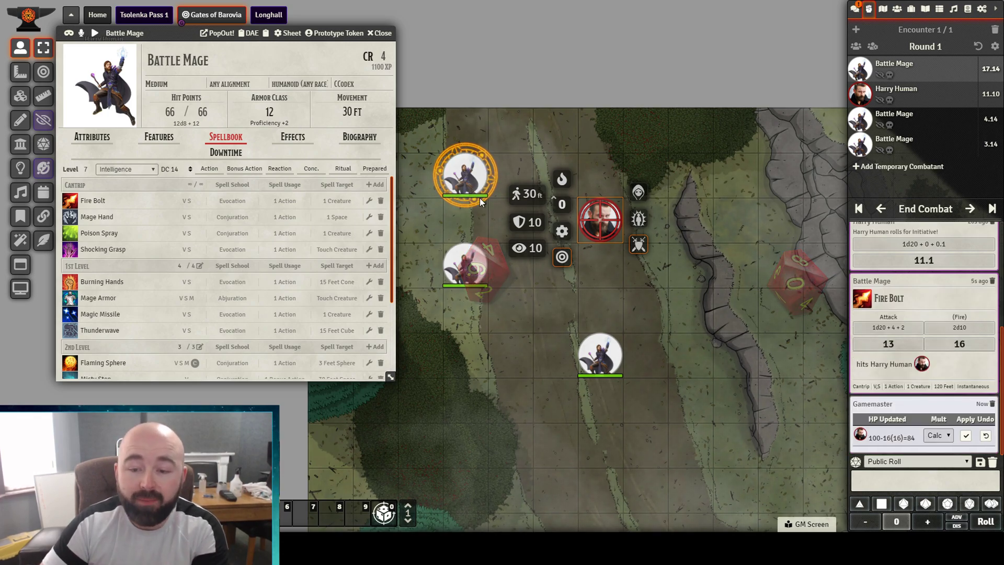
Advance the combat by two turns, moving Harry Human's character sheet aside and closing it after the second turn change
left_click(970, 209)
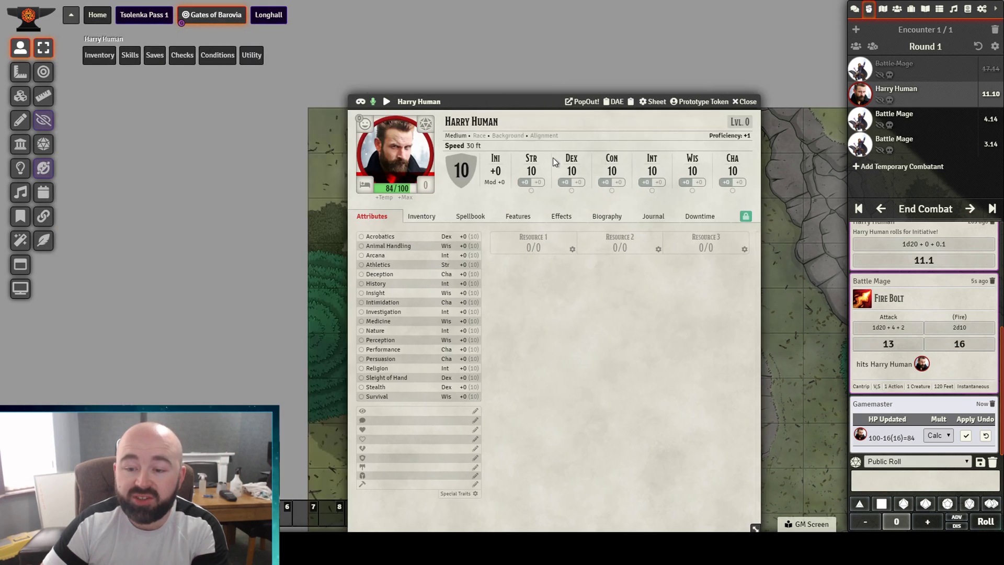
left_click_drag(477, 105, 155, 39)
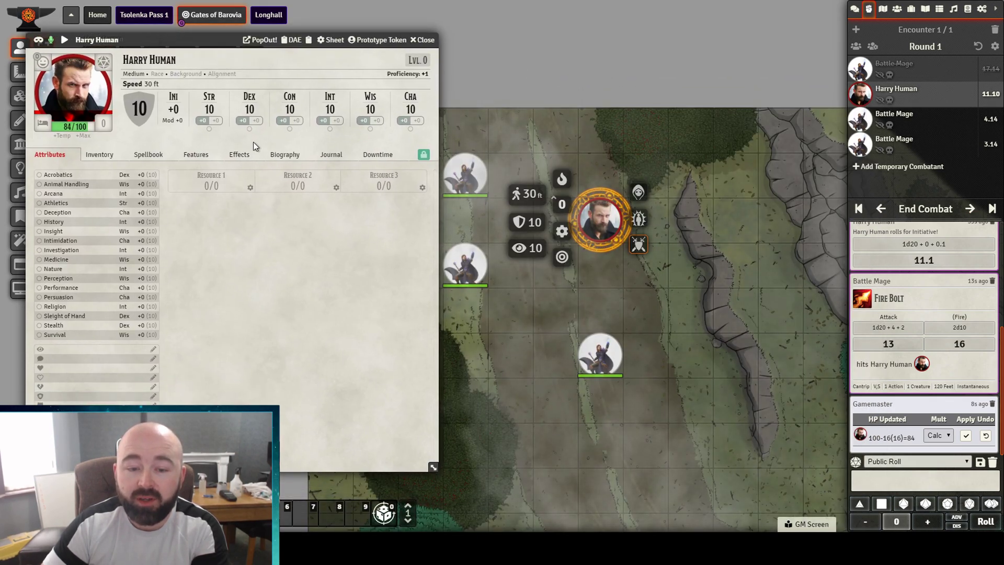
left_click(970, 208)
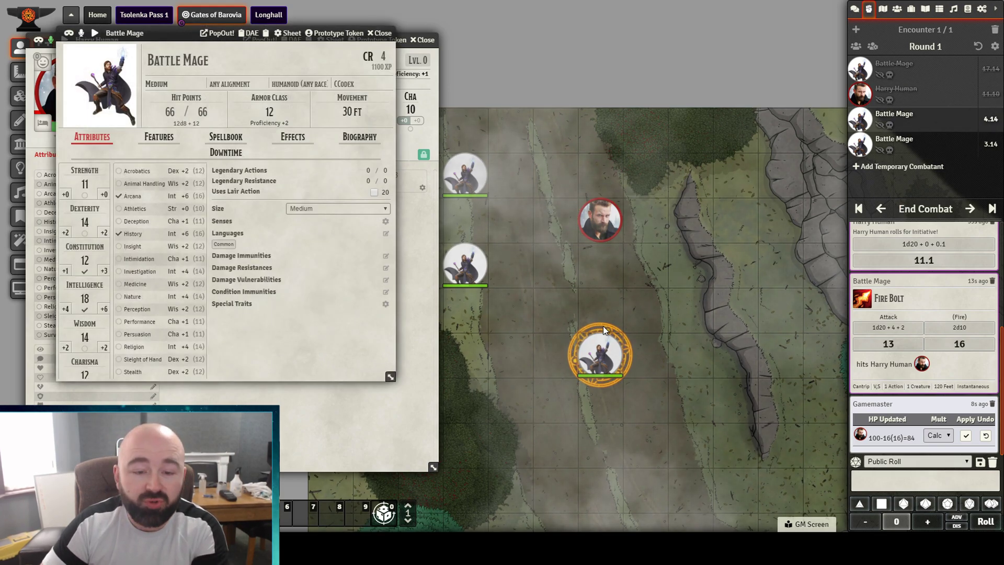
left_click(345, 438)
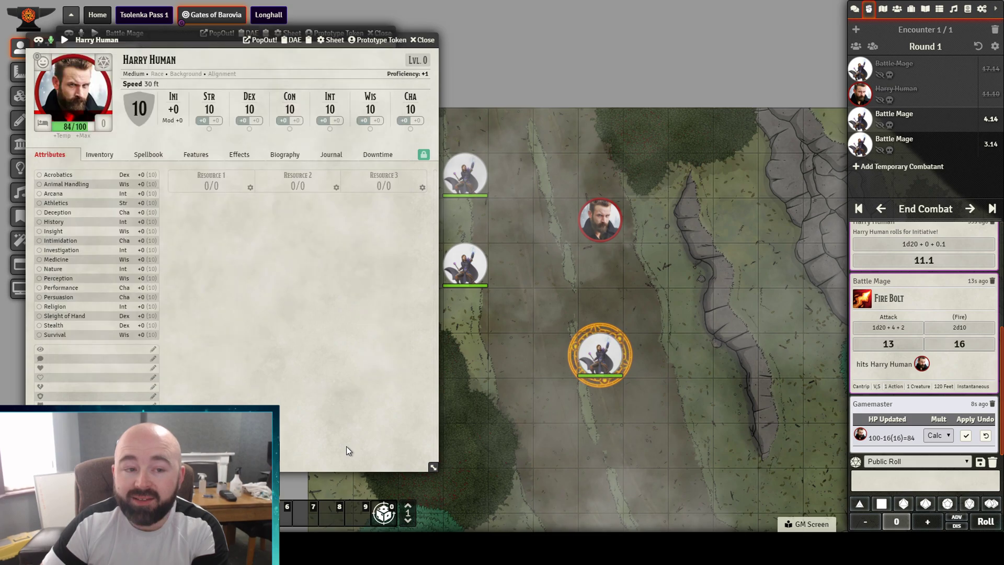
left_click(424, 41)
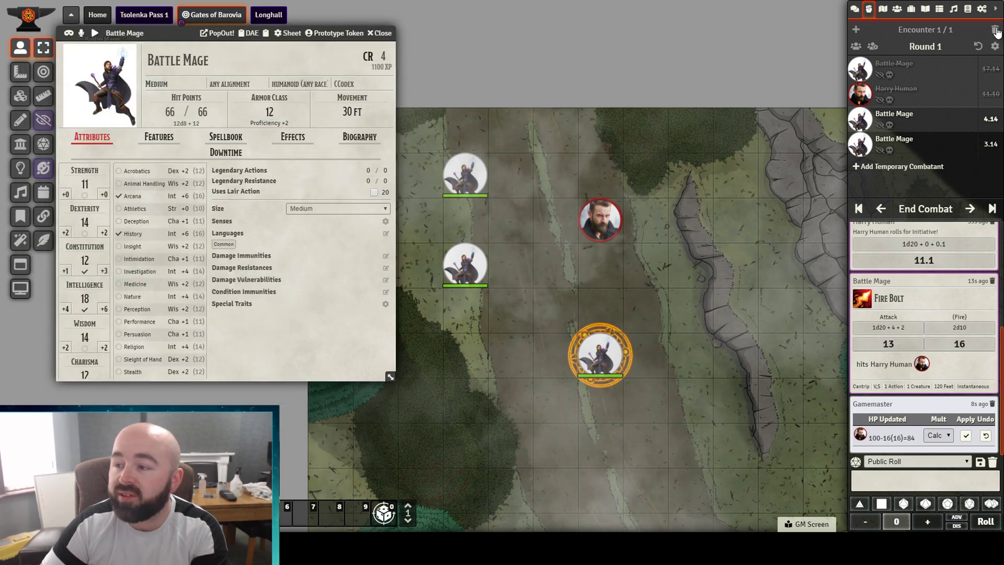
Expand the Next Up options in the module settings and move the settings window clear of the Battle Mage sheet
left_click(981, 9)
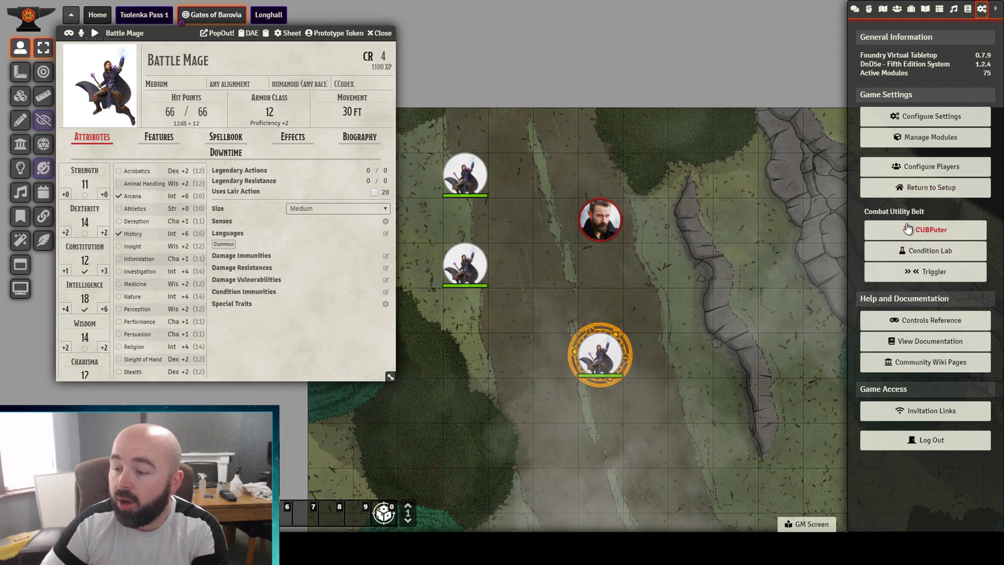
left_click(922, 117)
scroll(482, 257, "down", 4)
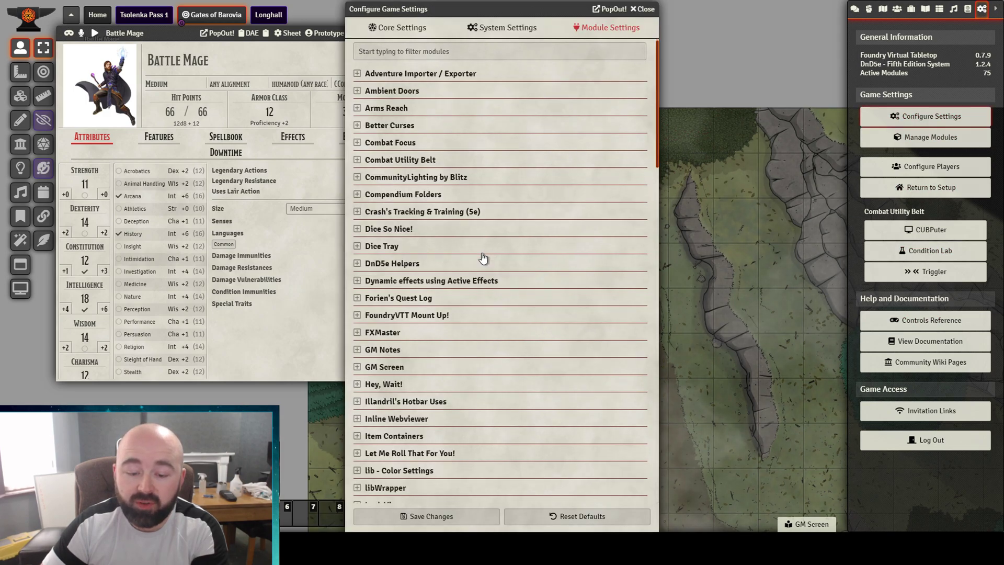
left_click(448, 252)
scroll(397, 340, "down", 3)
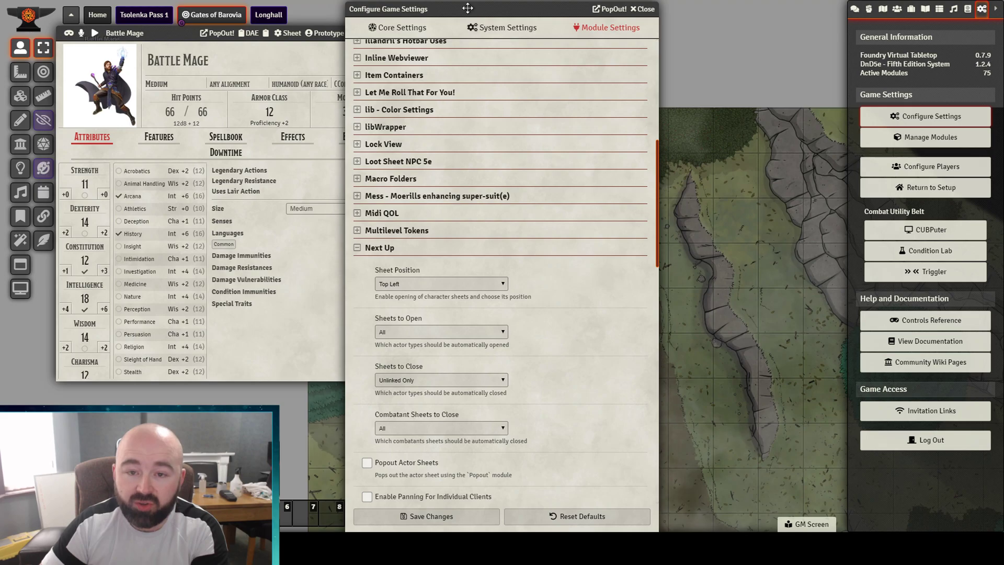
left_click_drag(467, 8, 695, 10)
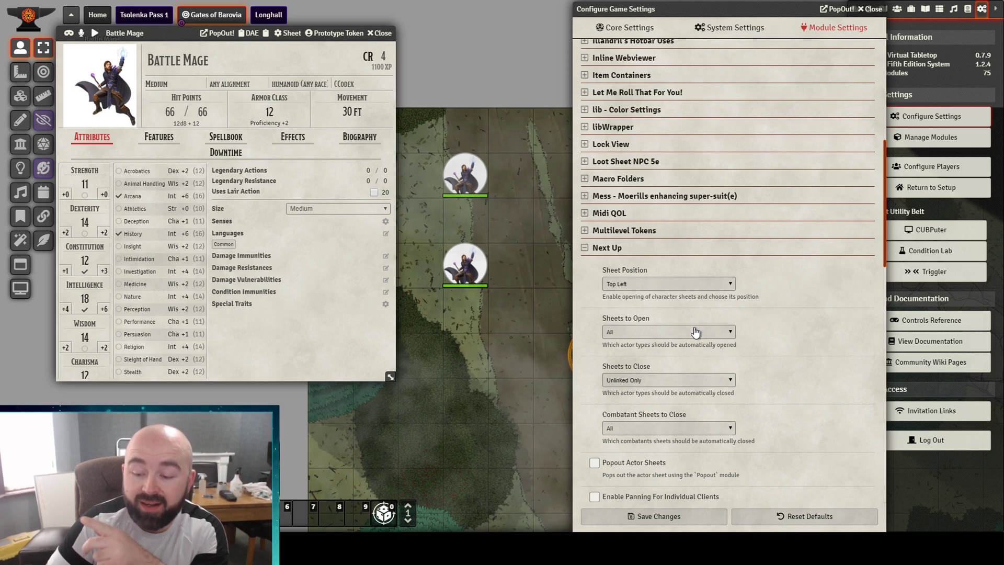
Disable Add turn marker in the Next Up module settings and save the changes
scroll(693, 331, "down", 1)
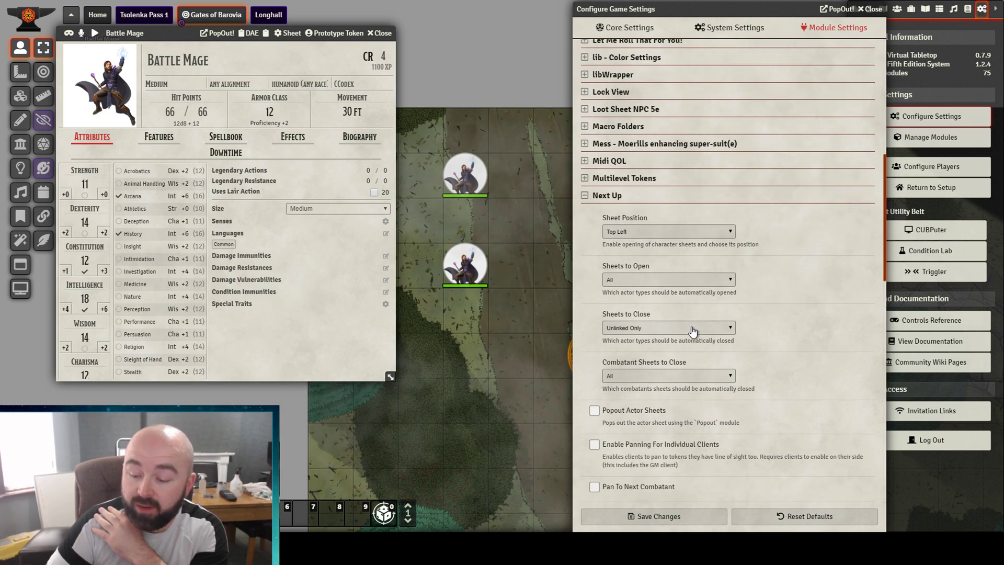
scroll(693, 331, "down", 1)
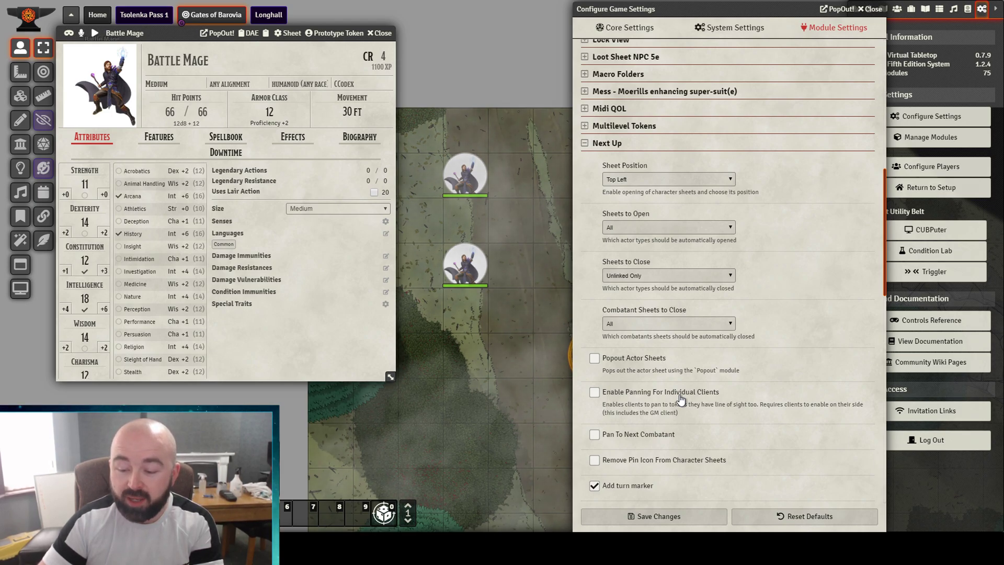
scroll(681, 399, "down", 2)
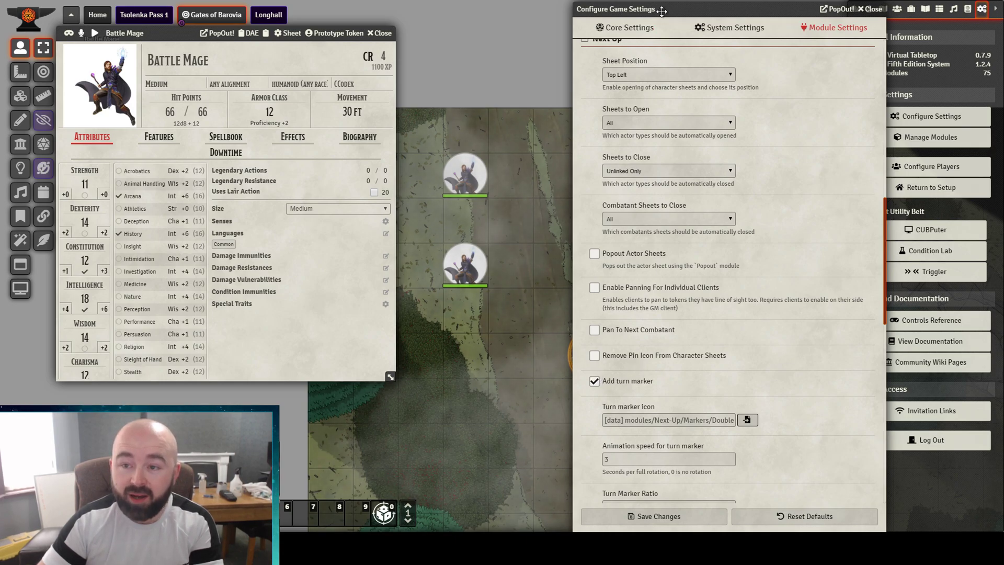
left_click_drag(606, 9, 715, 9)
left_click(704, 382)
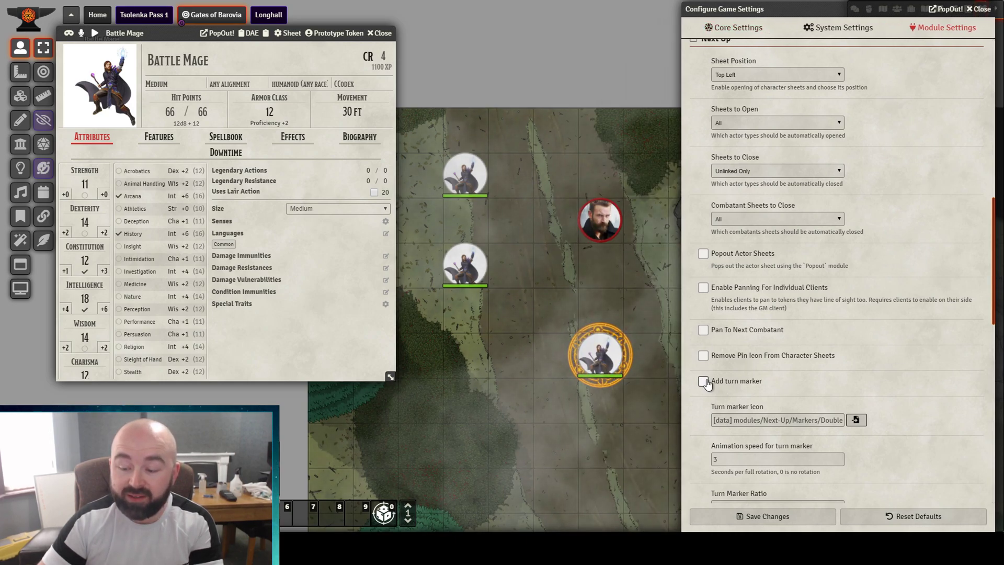
scroll(706, 384, "down", 2)
scroll(707, 379, "down", 2)
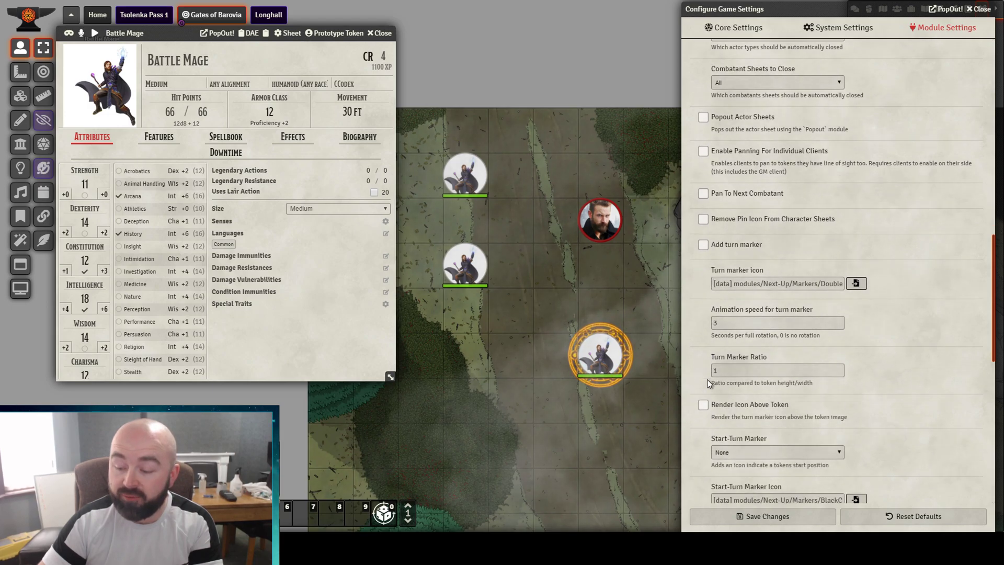
scroll(746, 234, "down", 2)
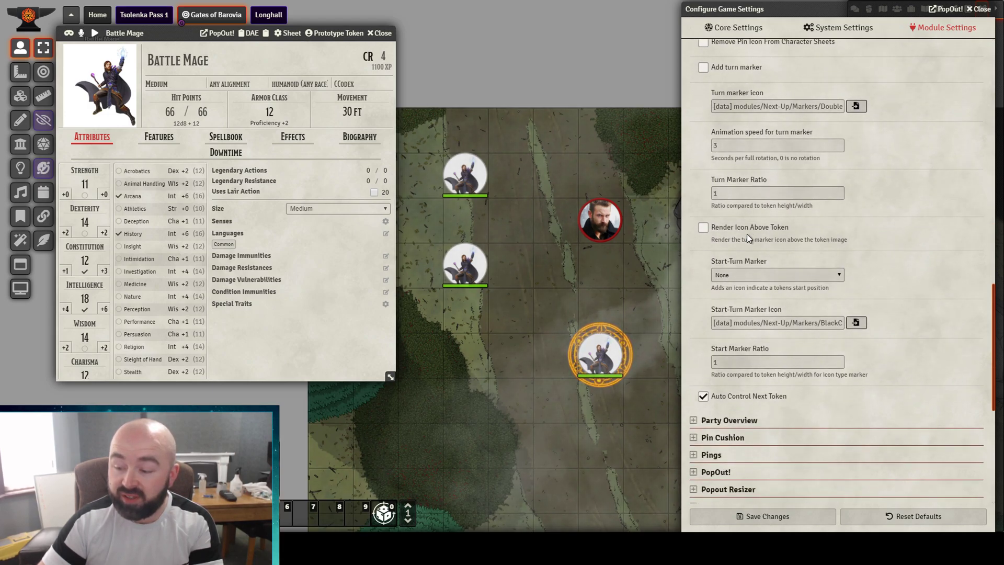
scroll(758, 272, "down", 1)
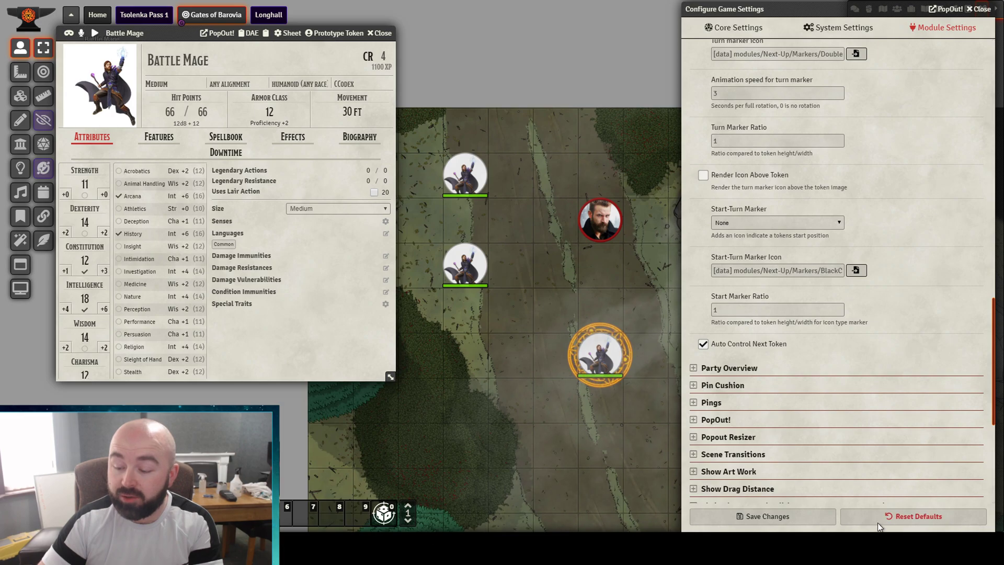
left_click(761, 517)
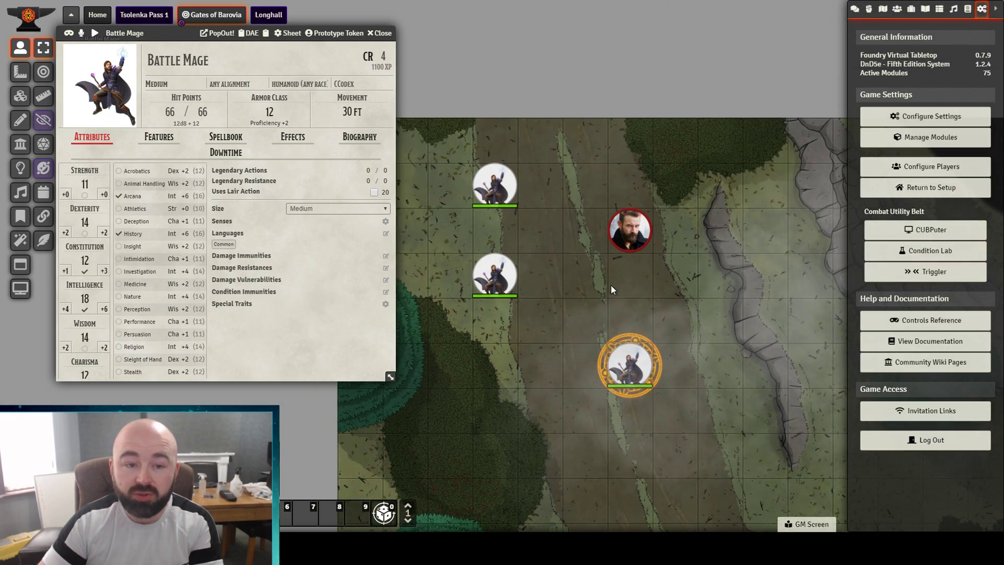
Open Harry Human's character sheet from the token, and close both that sheet and the Battle Mage sheet
double_click(615, 213)
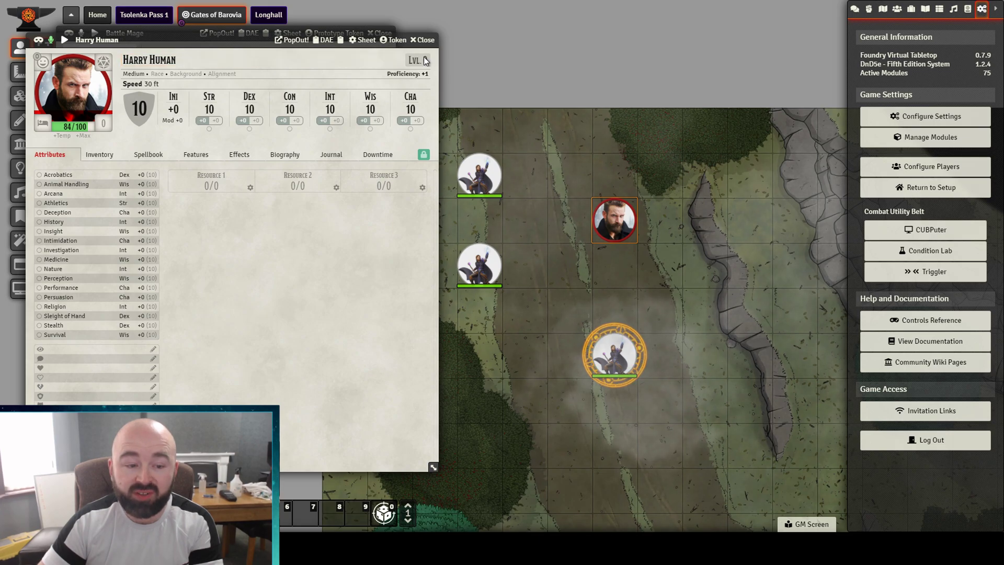
left_click(421, 40)
left_click_drag(674, 141, 576, 148)
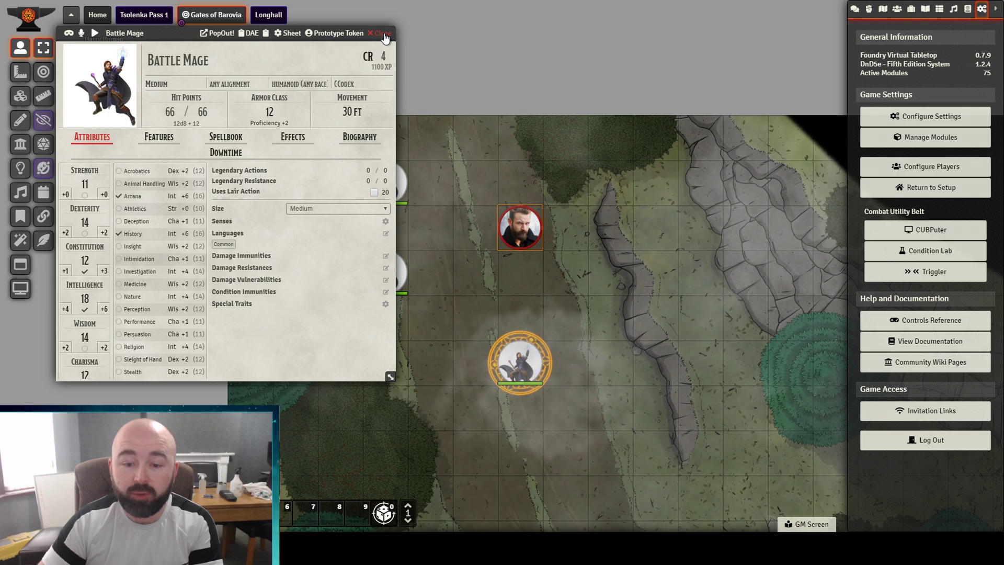
left_click(383, 34)
left_click_drag(528, 169, 456, 143)
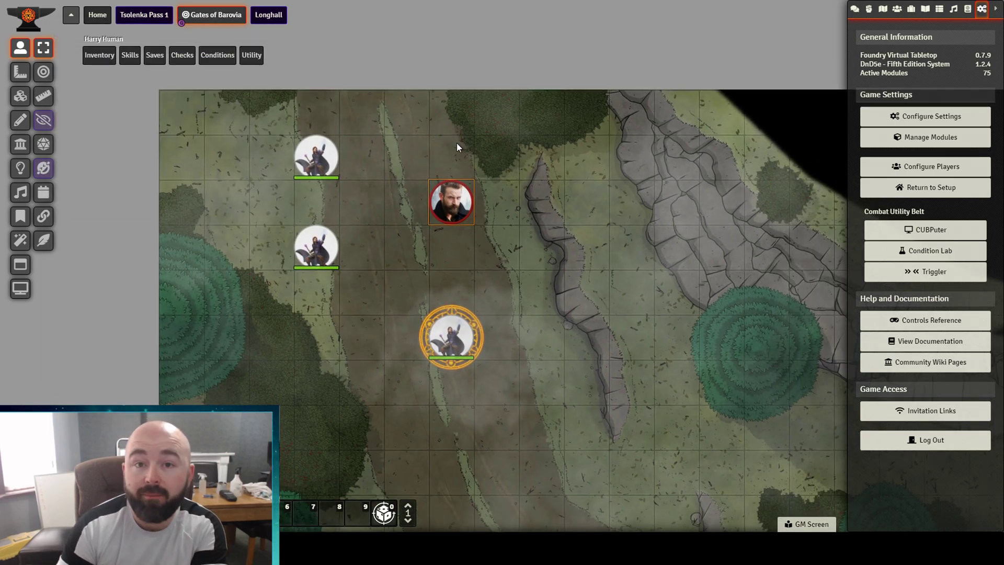